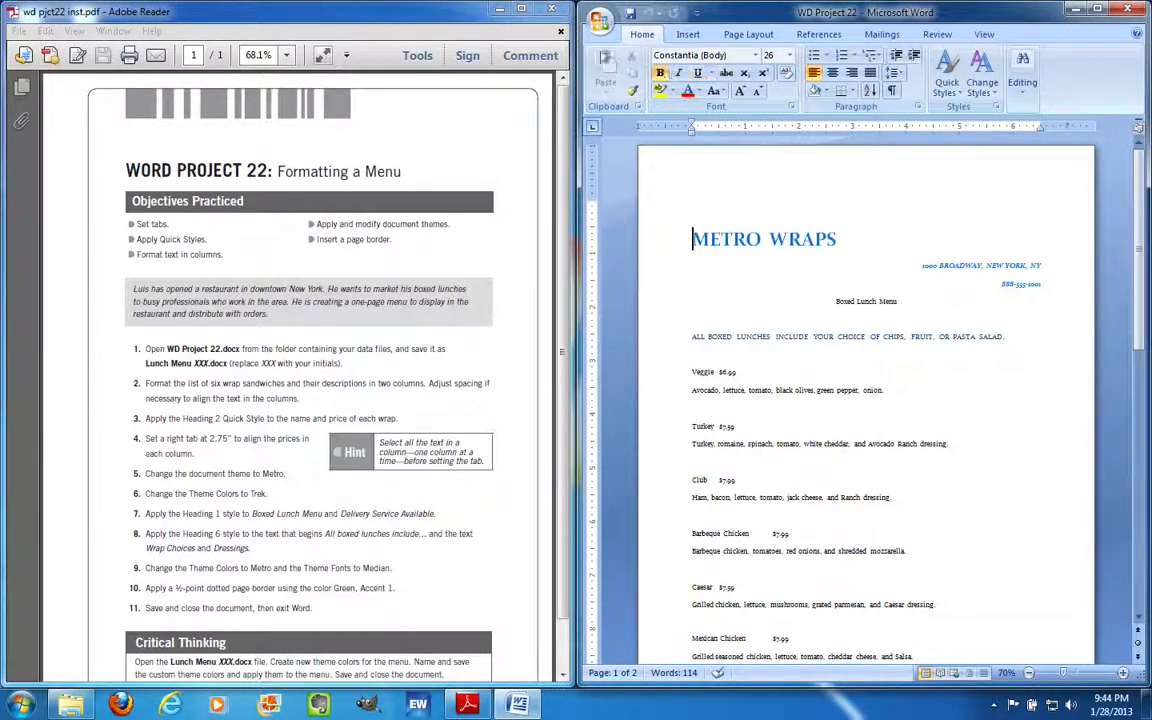
Save a copy of the menu document under the file name Lunch Menu ADE.
{"action": "left_click", "coordinate": [600, 20]}
{"action": "left_click", "coordinate": [638, 162]}
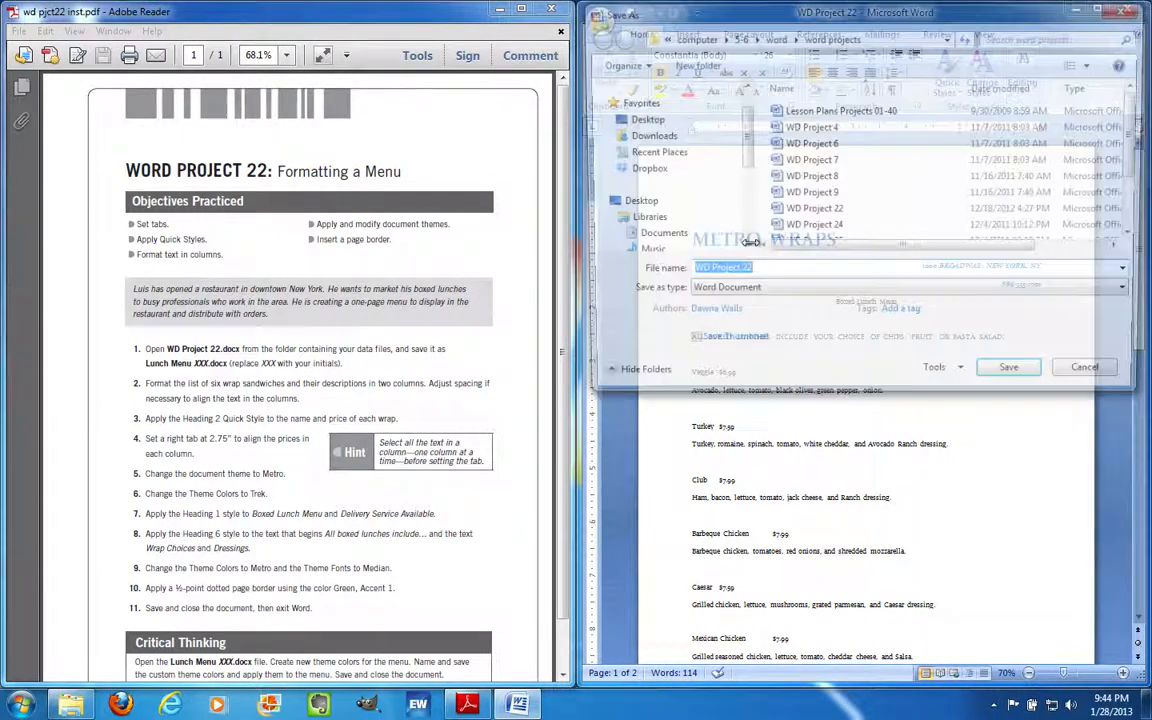
{"action": "type", "text": "L"}
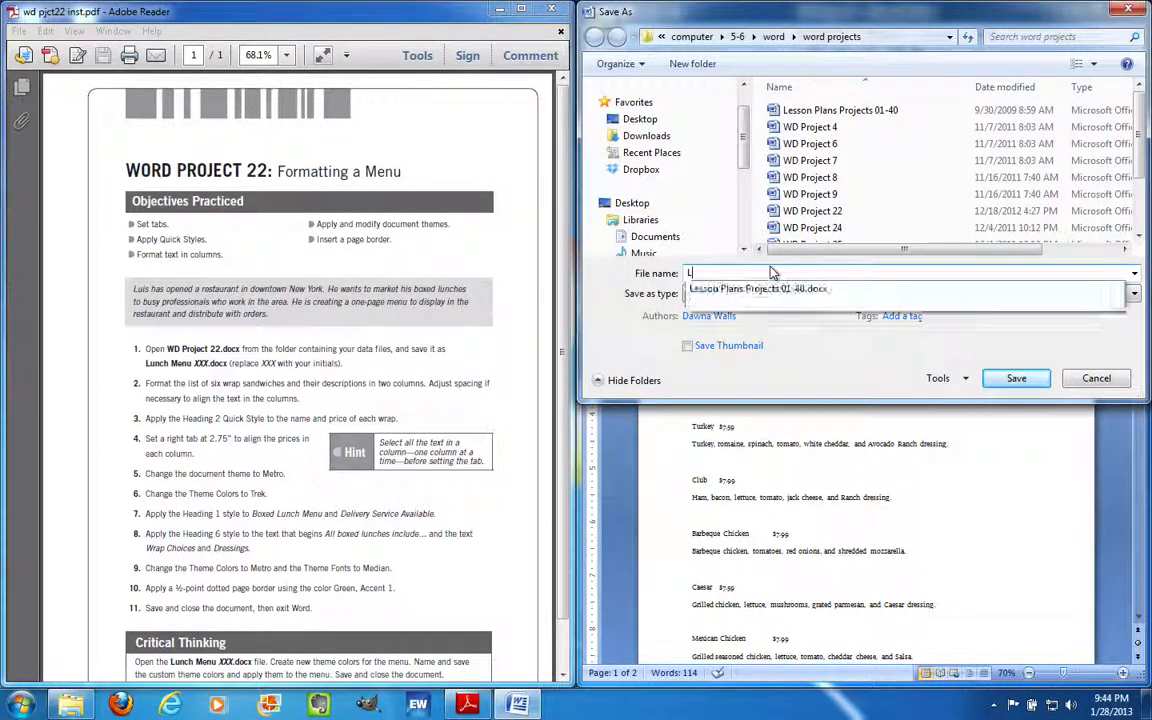
{"action": "type", "text": "unch Menu ADE"}
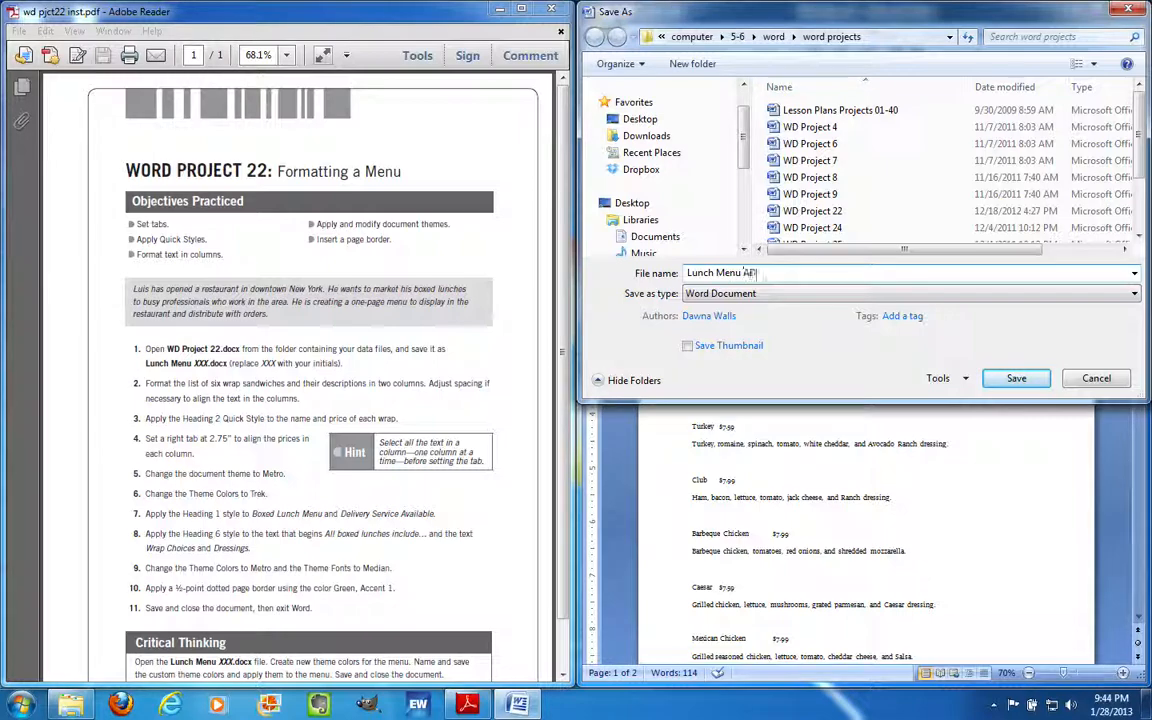
{"action": "key", "text": "Return"}
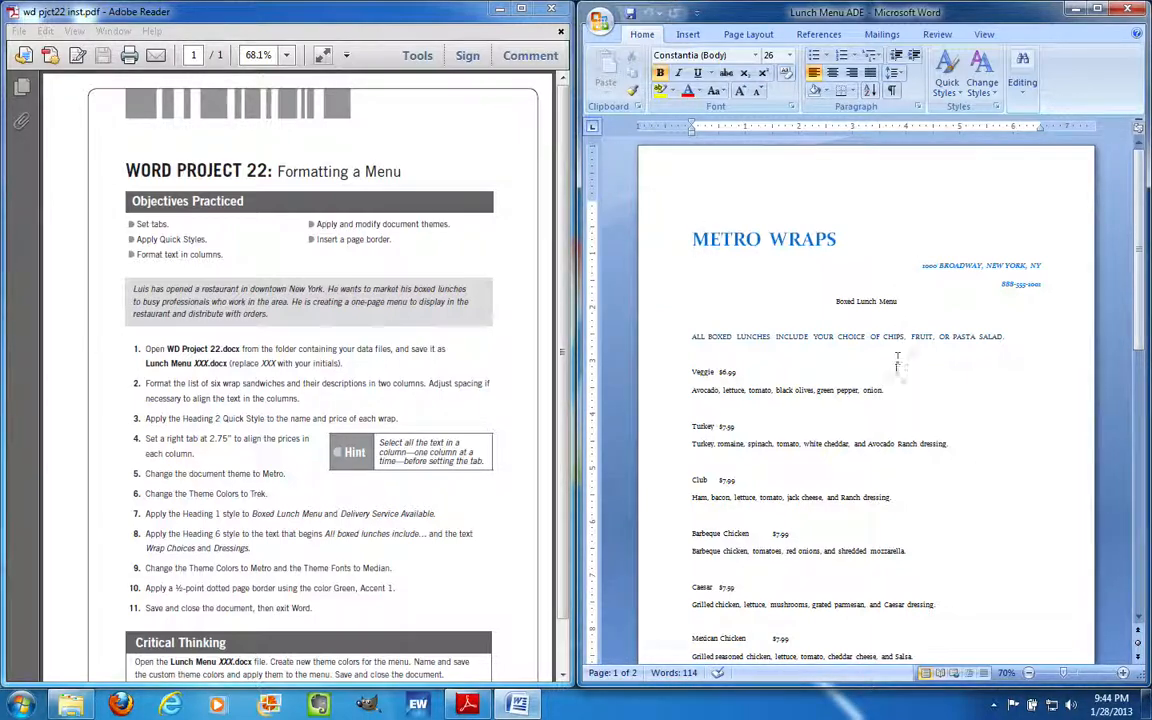
Format the list of six wrap sandwiches and their descriptions, Veggie through Mexican Chicken, in two columns.
{"action": "scroll", "coordinate": [893, 386], "scroll_direction": "down", "scroll_amount": 2}
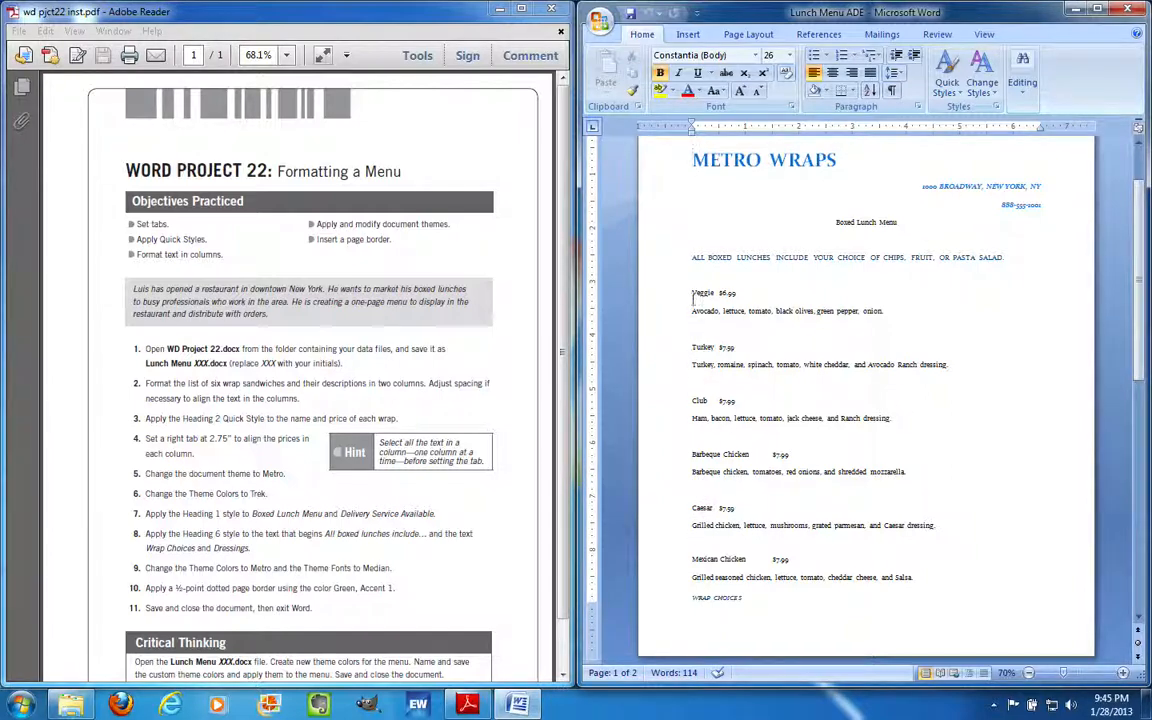
{"action": "left_click_drag", "start_coordinate": [691, 293], "coordinate": [935, 590]}
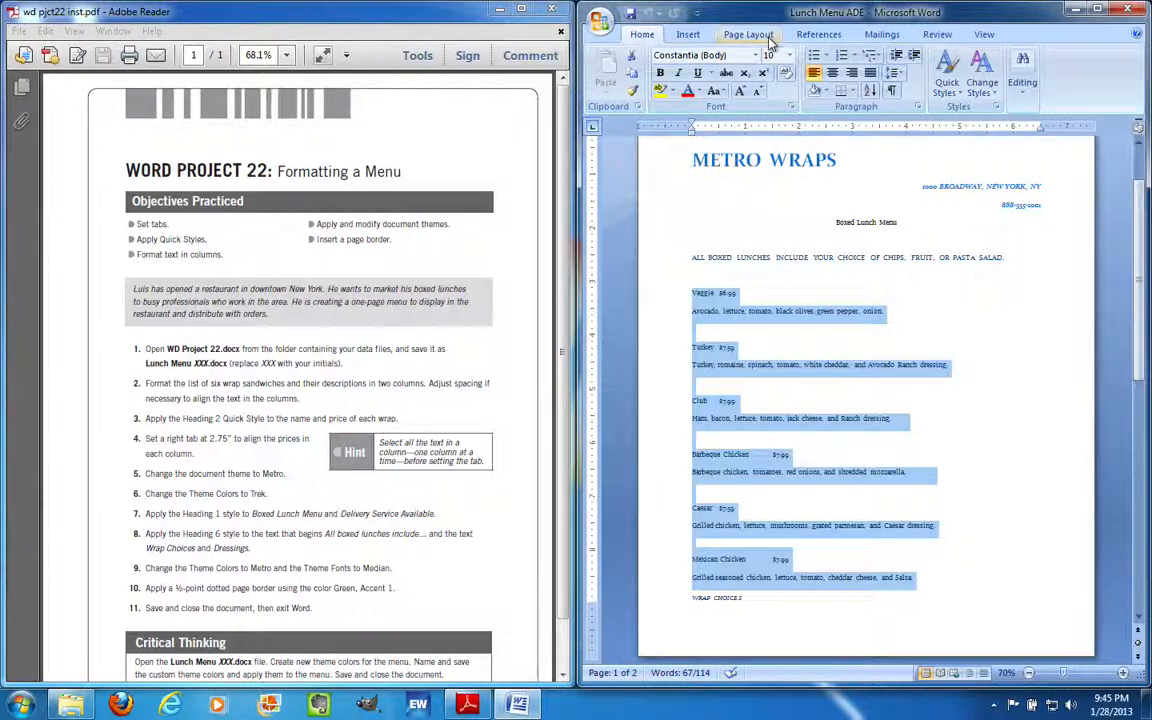
{"action": "left_click", "coordinate": [749, 35]}
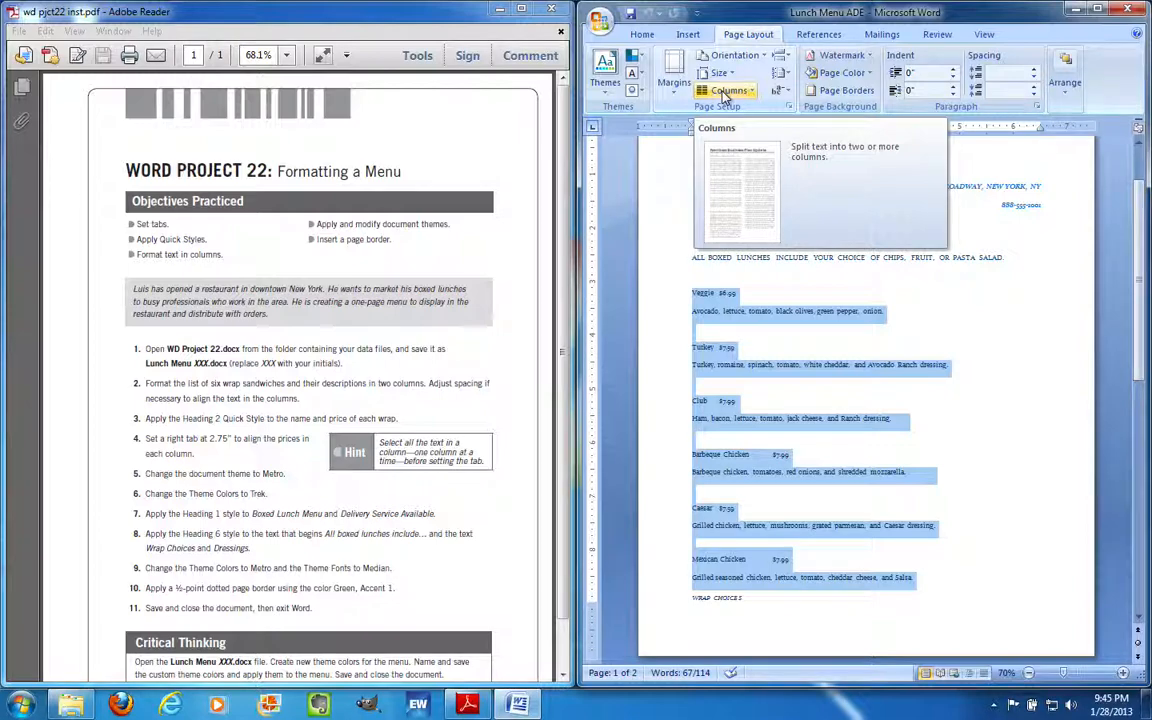
{"action": "left_click", "coordinate": [753, 92]}
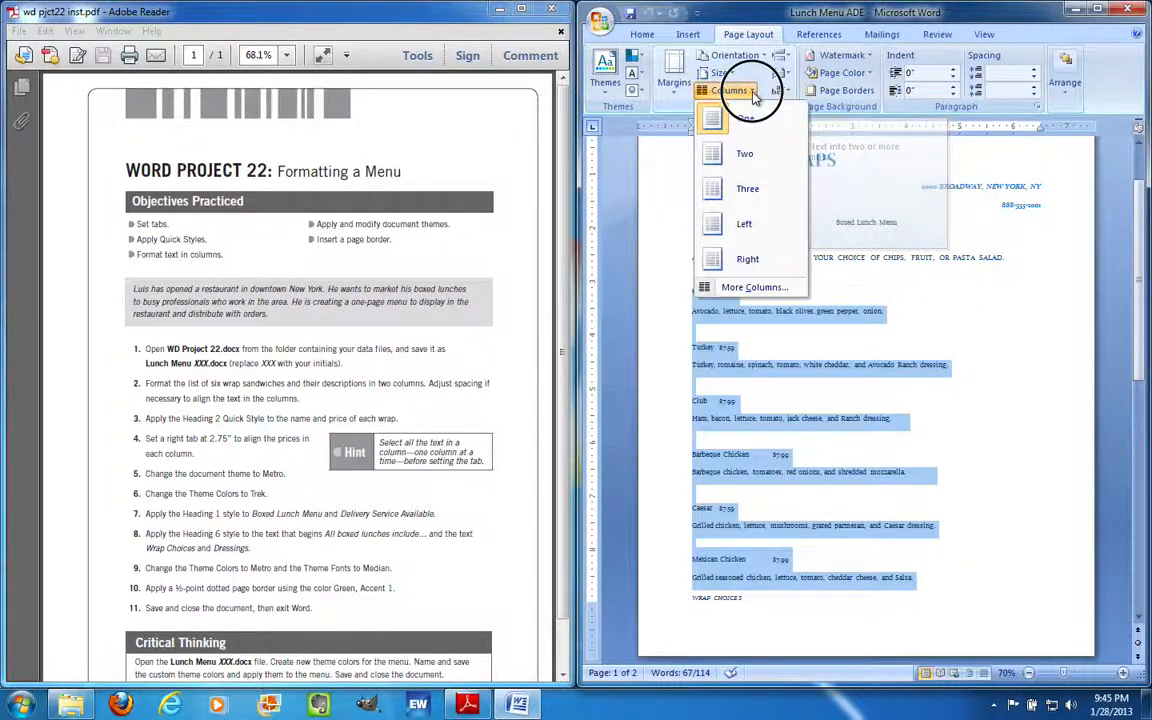
{"action": "left_click", "coordinate": [745, 153]}
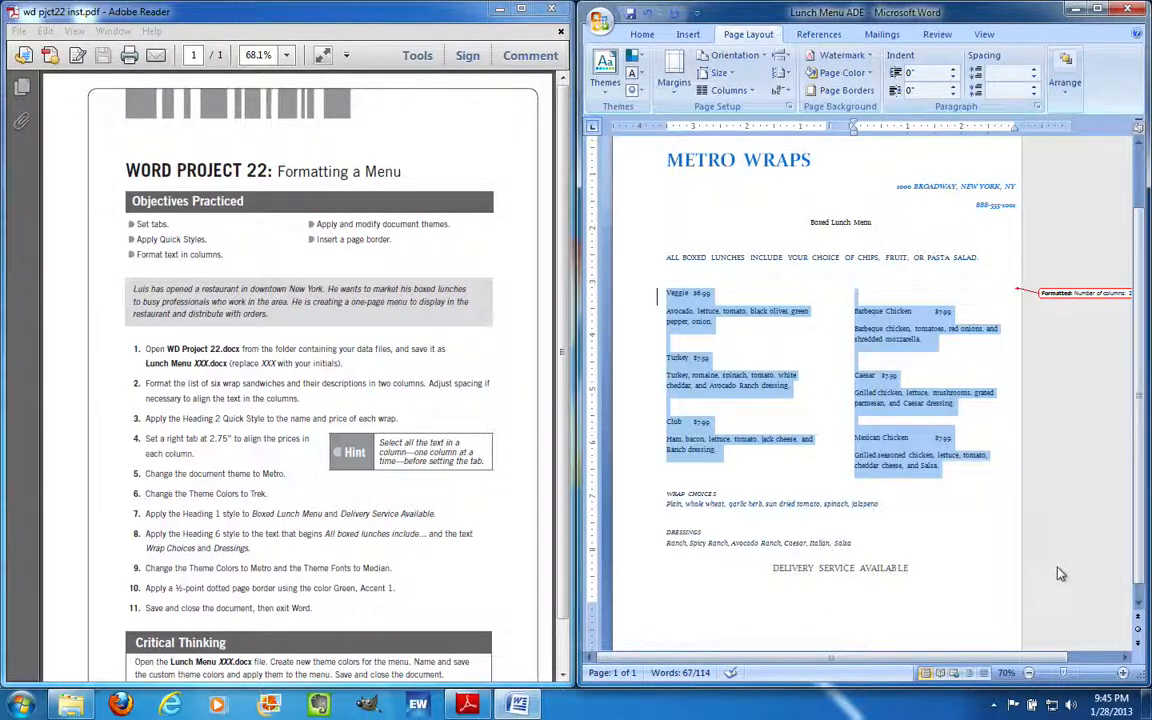
Turn off Track Changes and accept the tracked column formatting change.
{"action": "left_click", "coordinate": [1030, 674]}
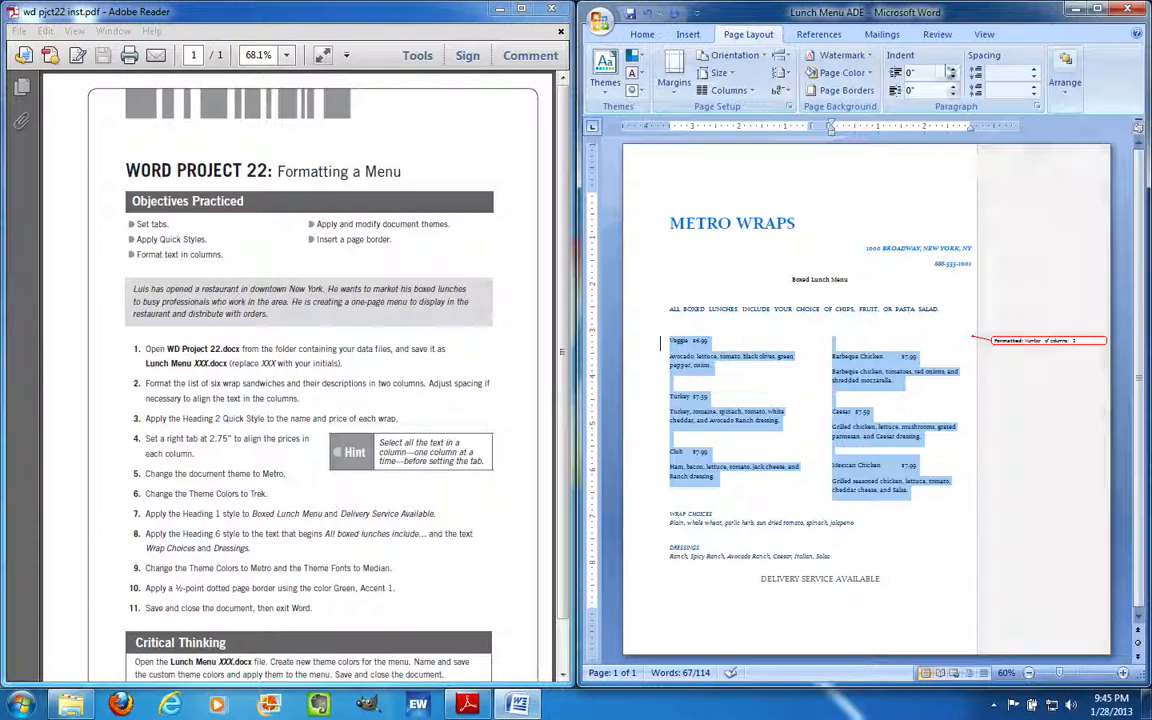
{"action": "left_click", "coordinate": [938, 35]}
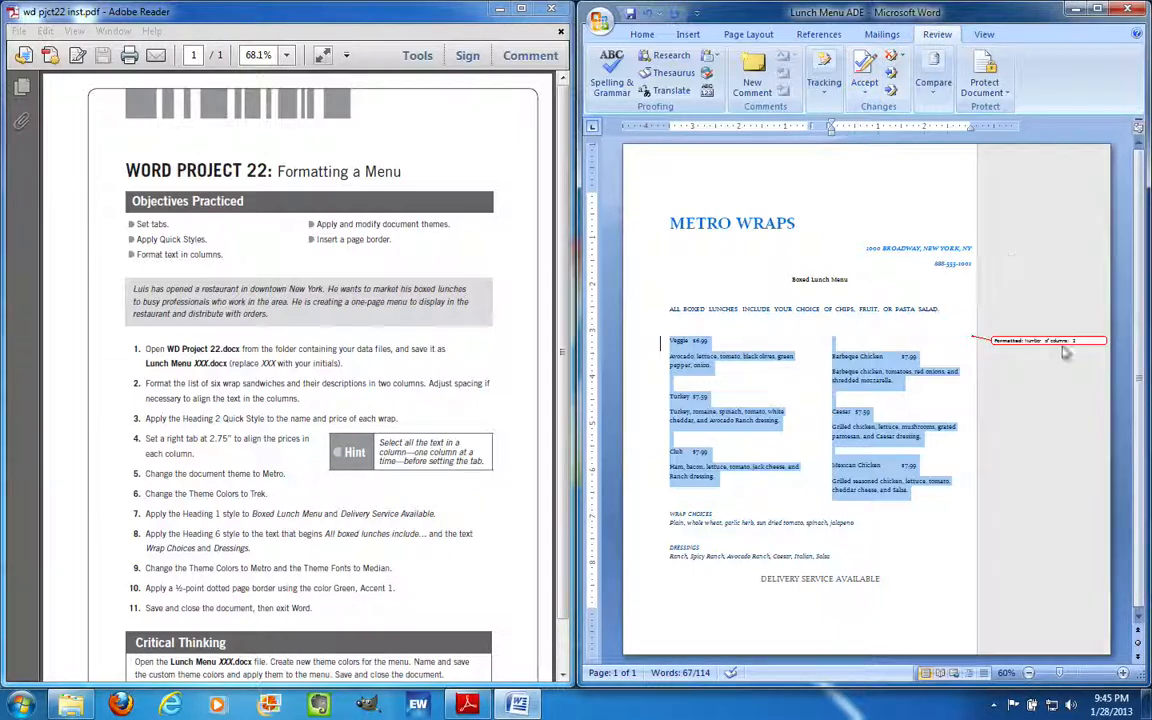
{"action": "left_click", "coordinate": [828, 97]}
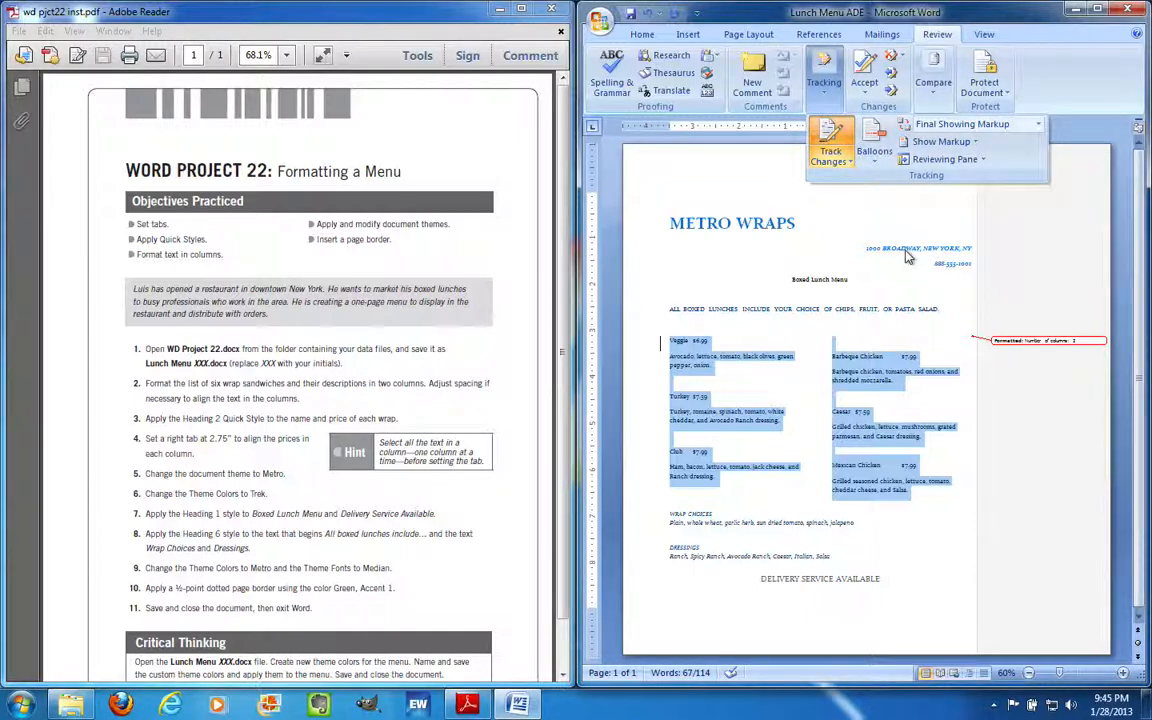
{"action": "left_click", "coordinate": [831, 138]}
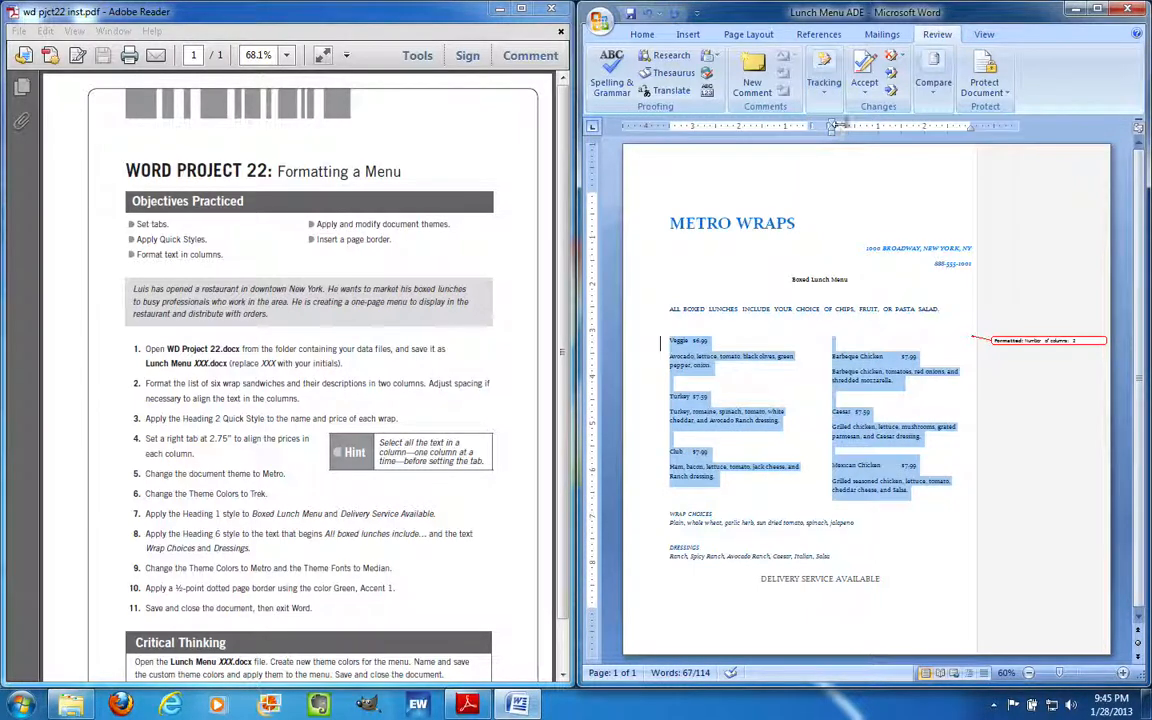
{"action": "left_click", "coordinate": [1018, 365]}
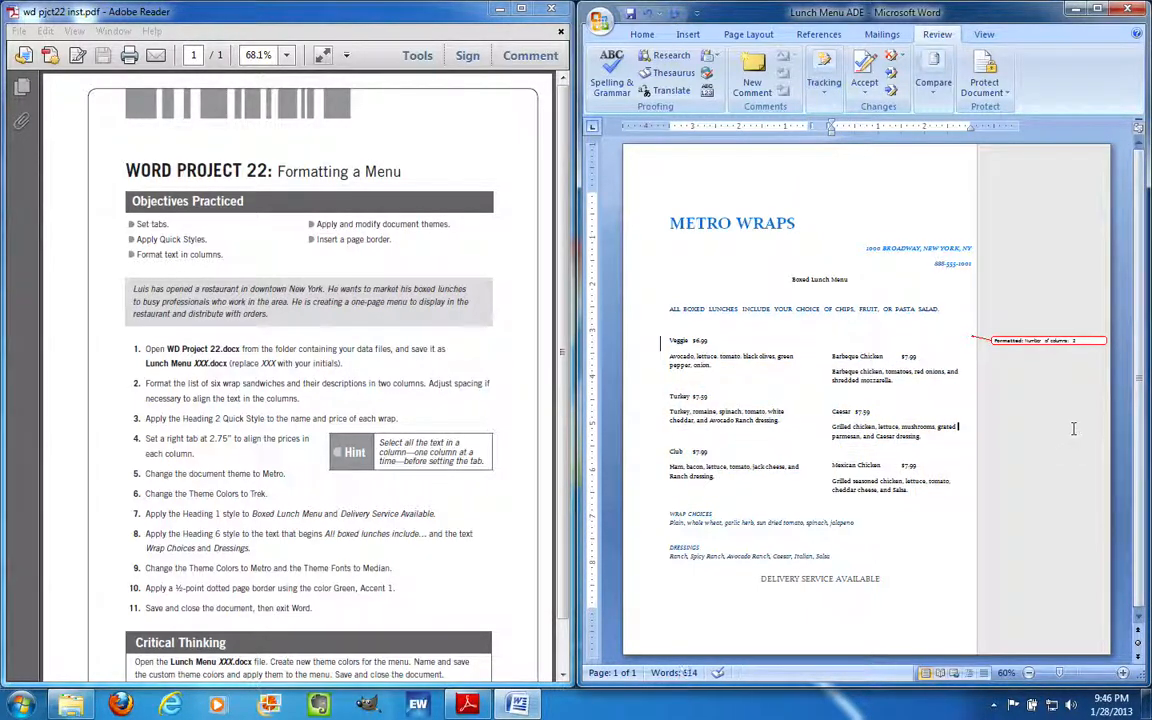
{"action": "right_click", "coordinate": [1021, 364]}
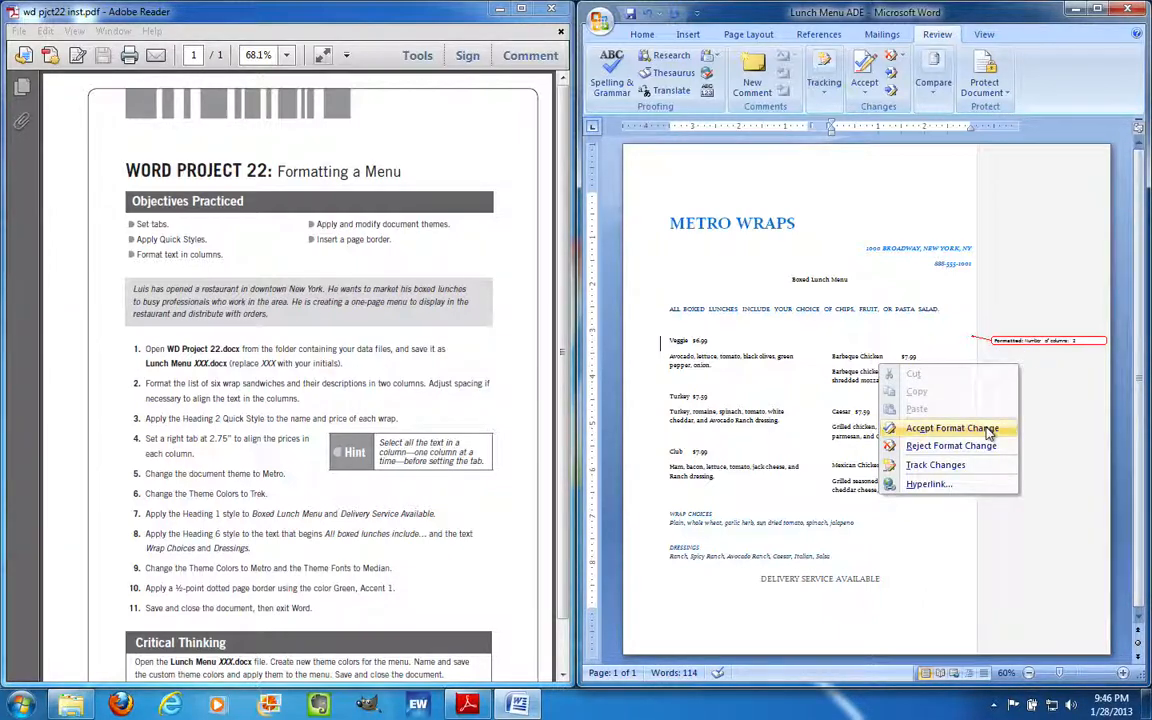
{"action": "left_click", "coordinate": [950, 428]}
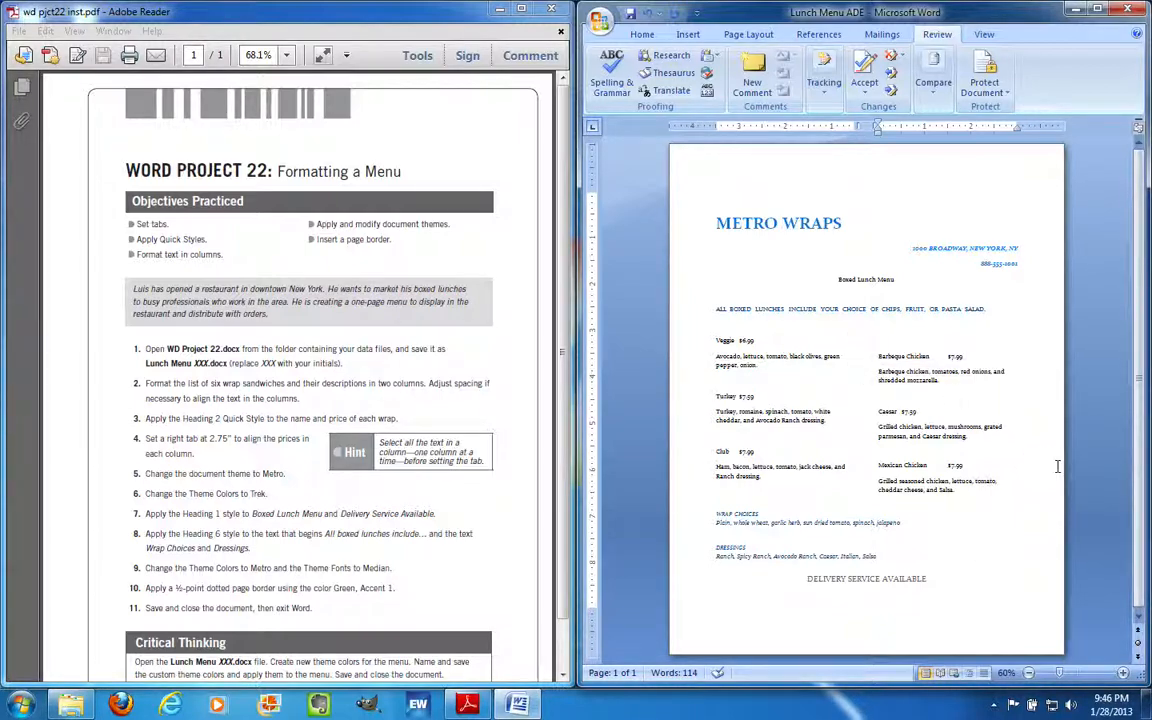
Delete the blank line above Barbeque Chicken to align the columns, and highlight the instruction about adjusting spacing in the PDF in Adobe Reader.
{"action": "key", "text": "BackSpace"}
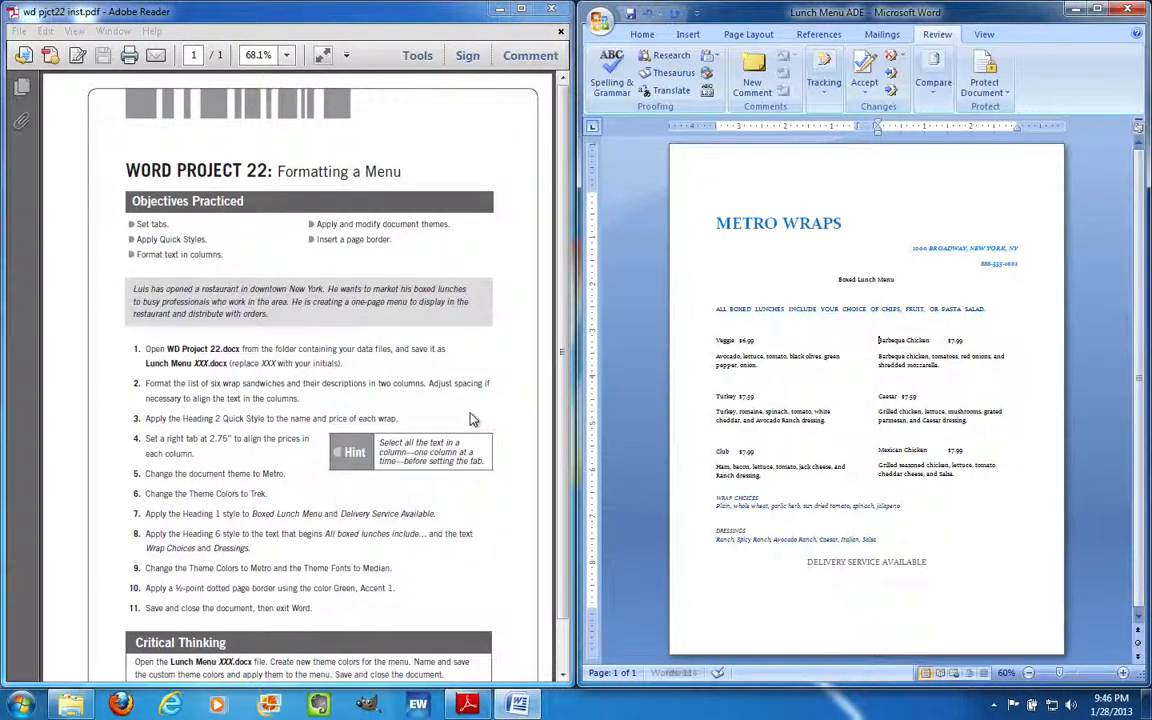
{"action": "left_click", "coordinate": [427, 380]}
{"action": "left_click_drag", "start_coordinate": [427, 380], "coordinate": [304, 400]}
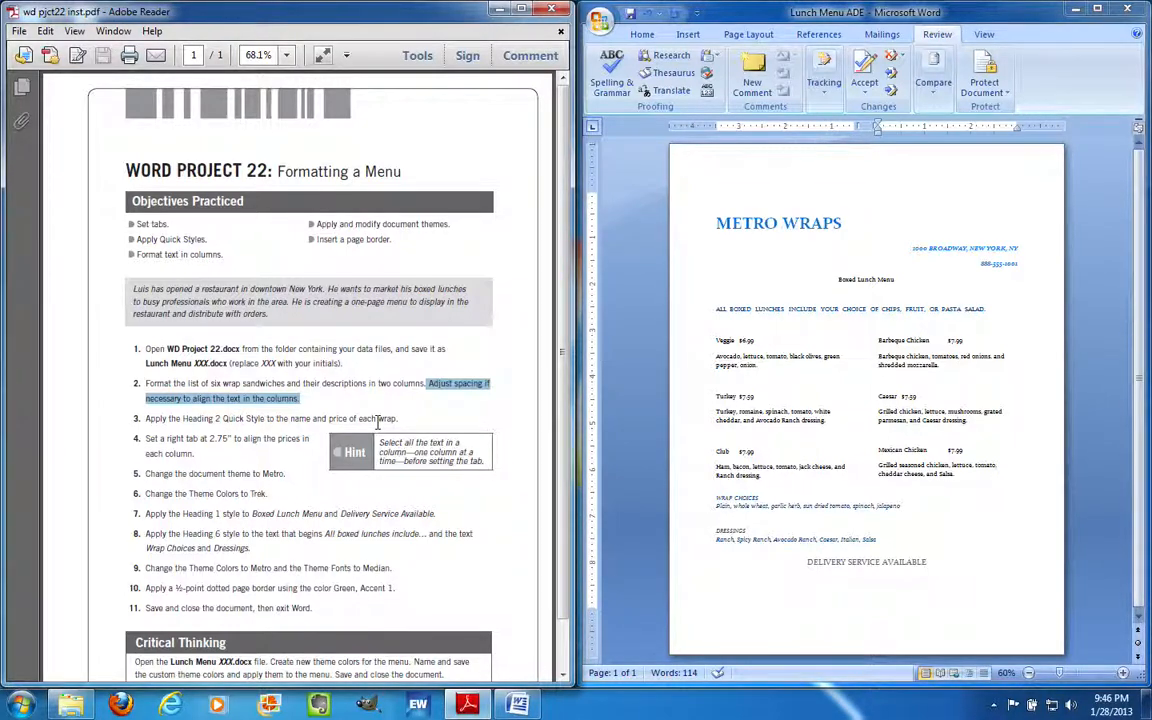
Apply the Heading 2 Quick Style to the Veggie name and price line in the Word document.
{"action": "left_click", "coordinate": [739, 341]}
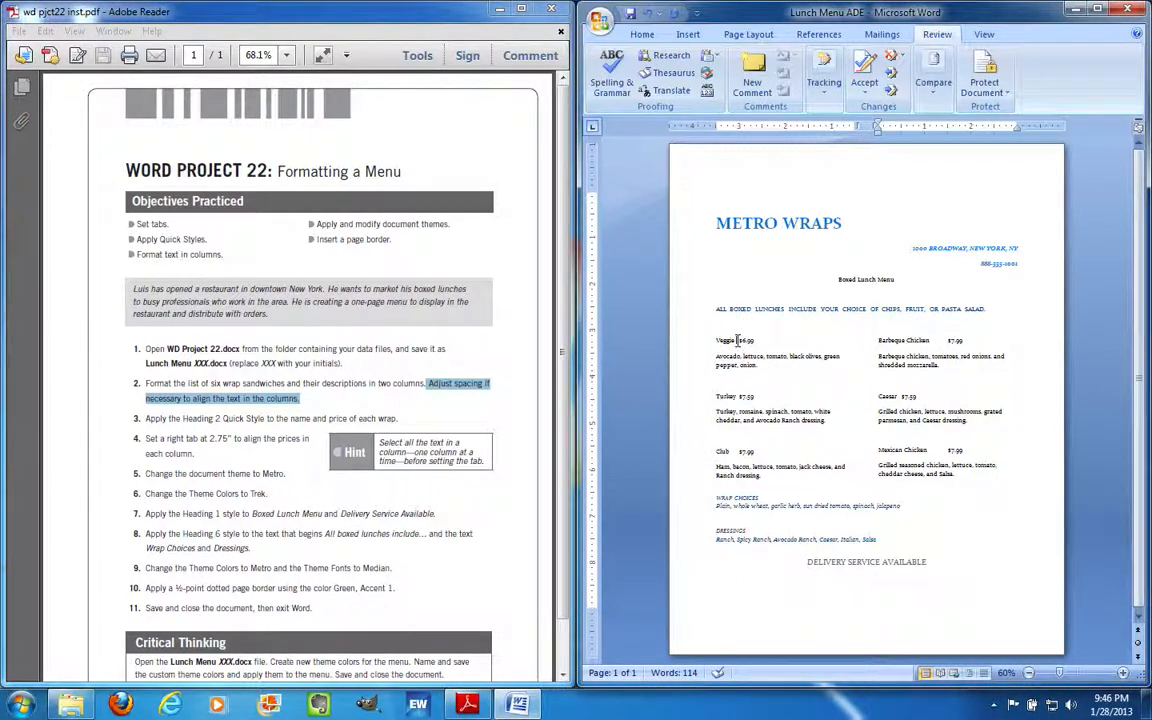
{"action": "triple_click", "coordinate": [737, 340]}
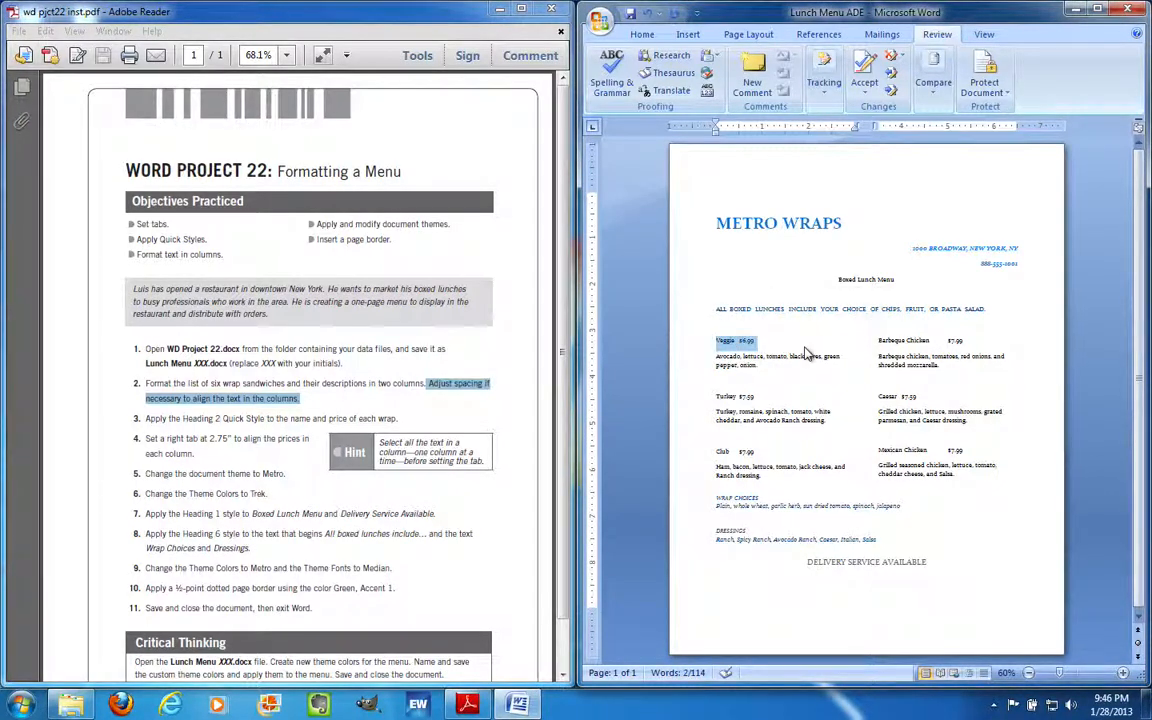
{"action": "left_click", "coordinate": [651, 36]}
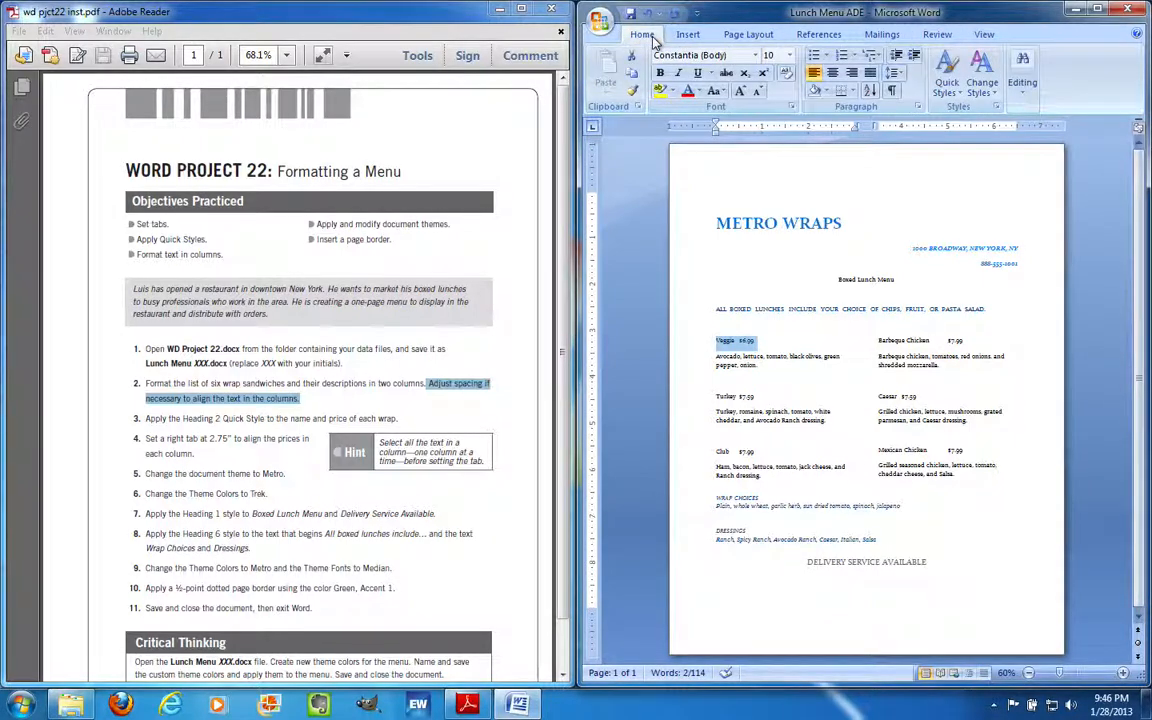
{"action": "left_click", "coordinate": [946, 76]}
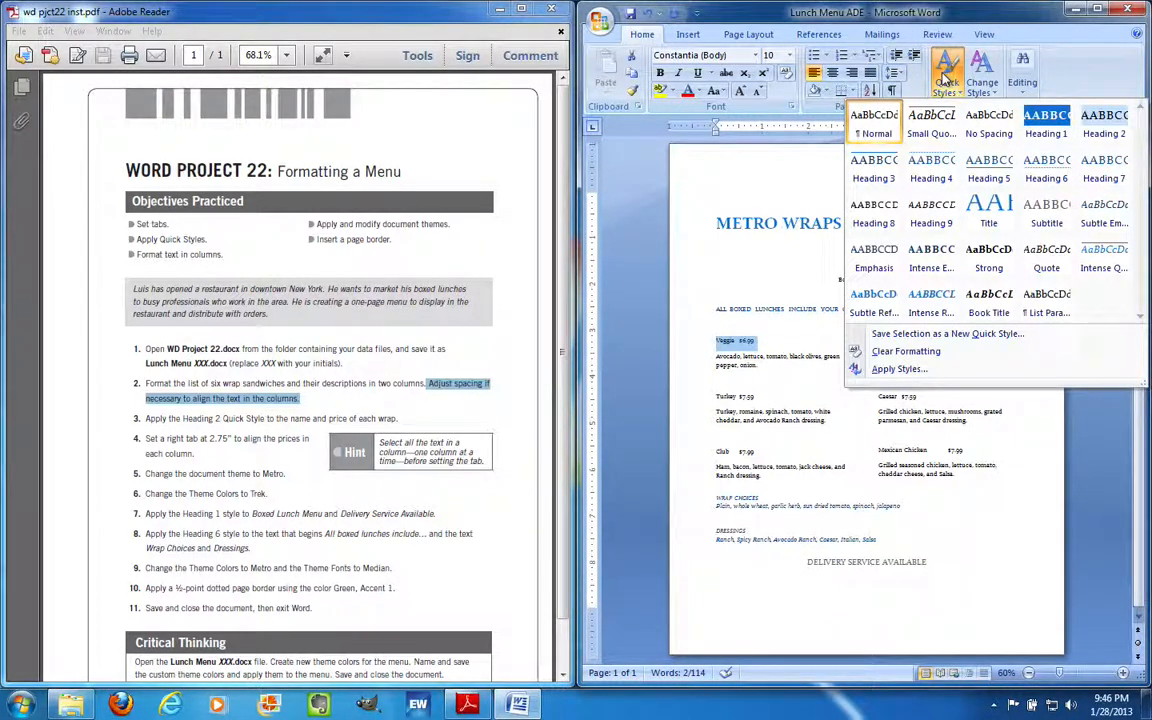
{"action": "left_click", "coordinate": [1103, 125]}
{"action": "left_click", "coordinate": [789, 383]}
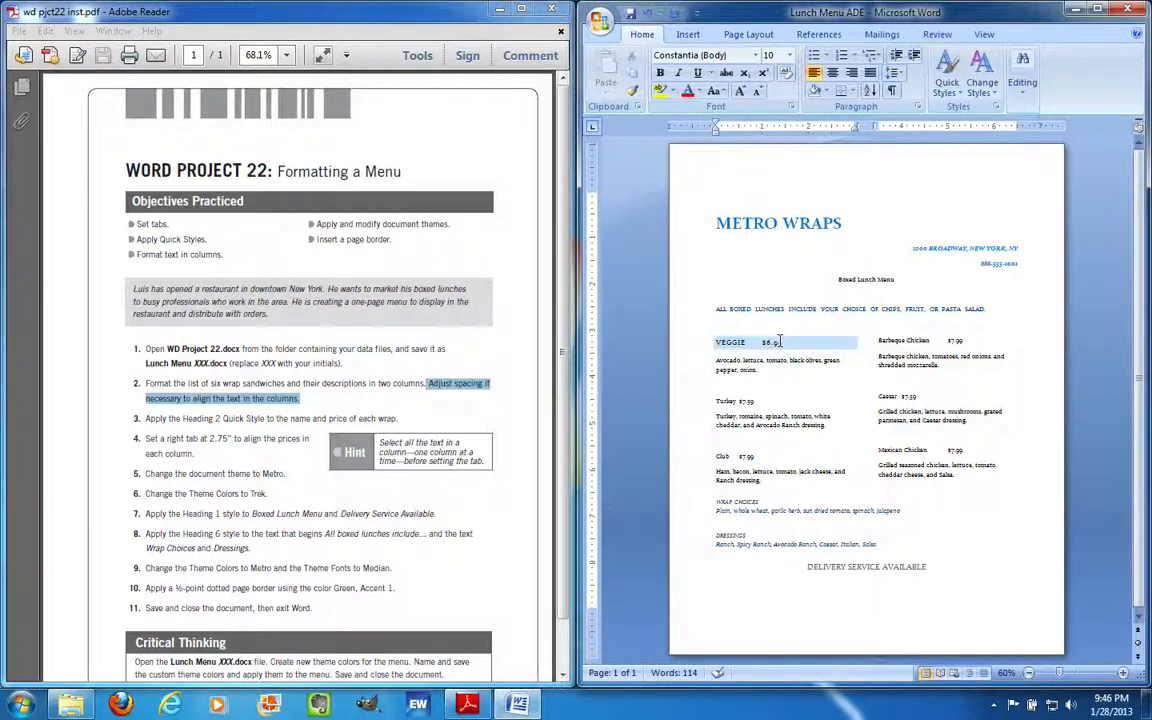
{"action": "triple_click", "coordinate": [780, 342]}
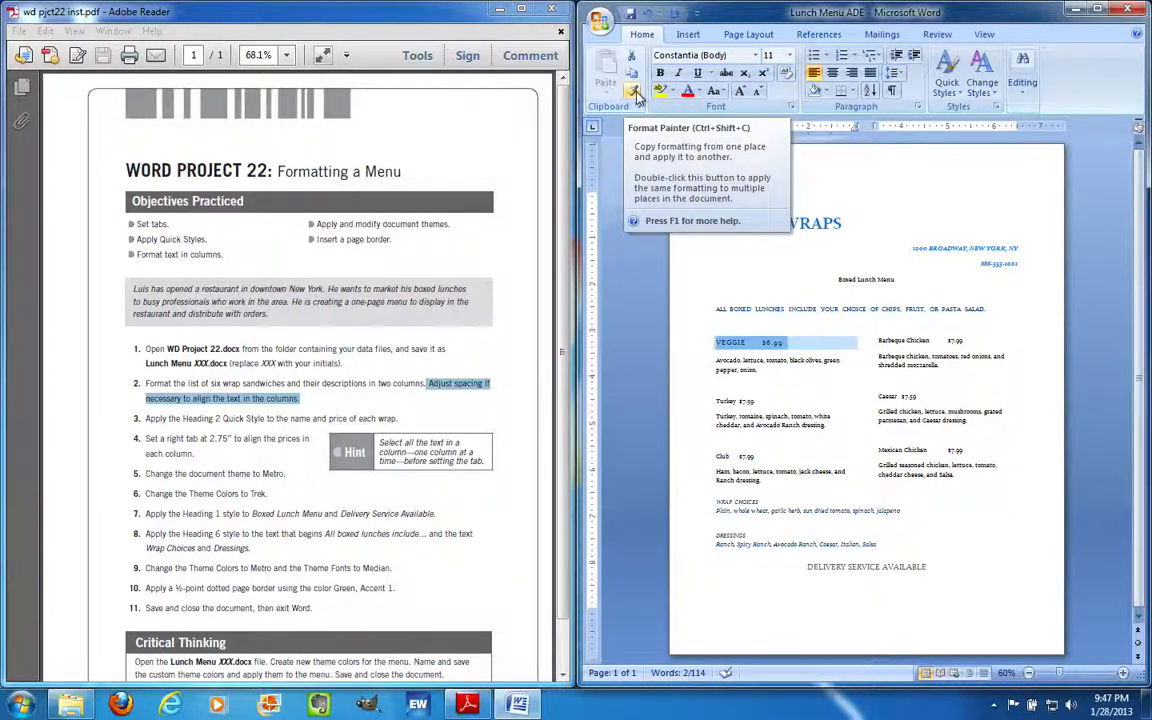
{"action": "left_click", "coordinate": [634, 91]}
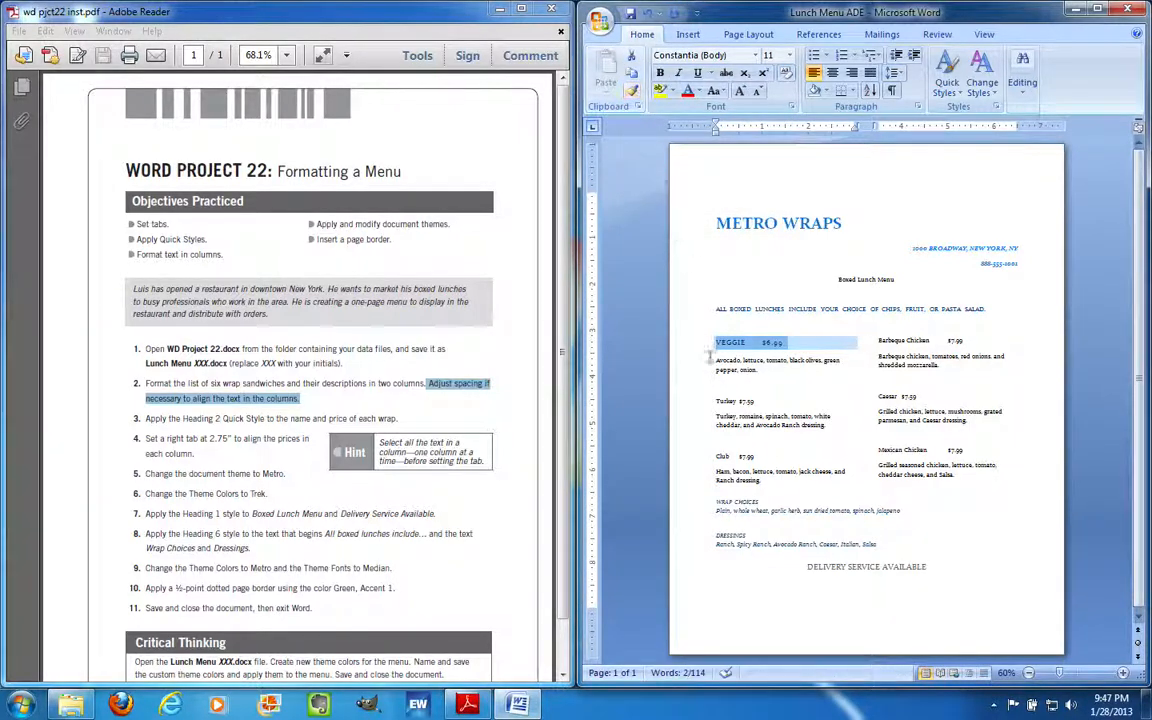
{"action": "left_click", "coordinate": [737, 402]}
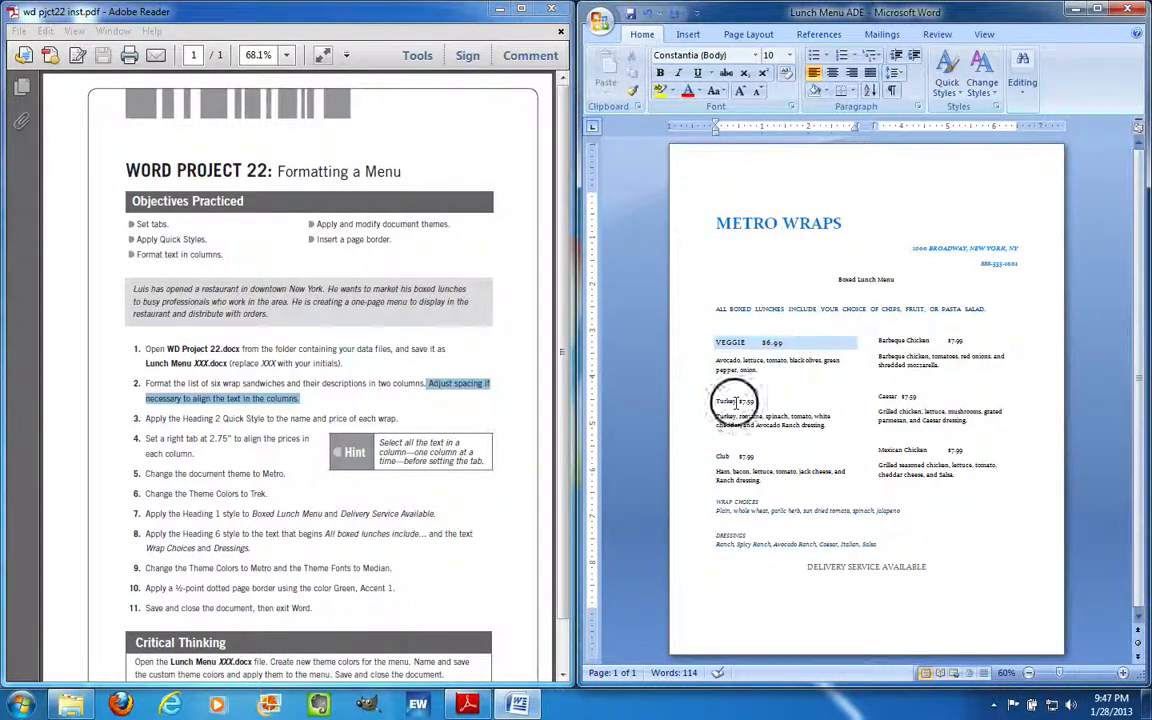
Copy the Veggie line's formatting with Format Painter to the Turkey, Club, Barbeque Chicken, Caesar and Mexican Chicken name and price lines.
{"action": "left_click", "coordinate": [805, 344]}
{"action": "triple_click", "coordinate": [805, 344]}
{"action": "triple_click", "coordinate": [805, 344]}
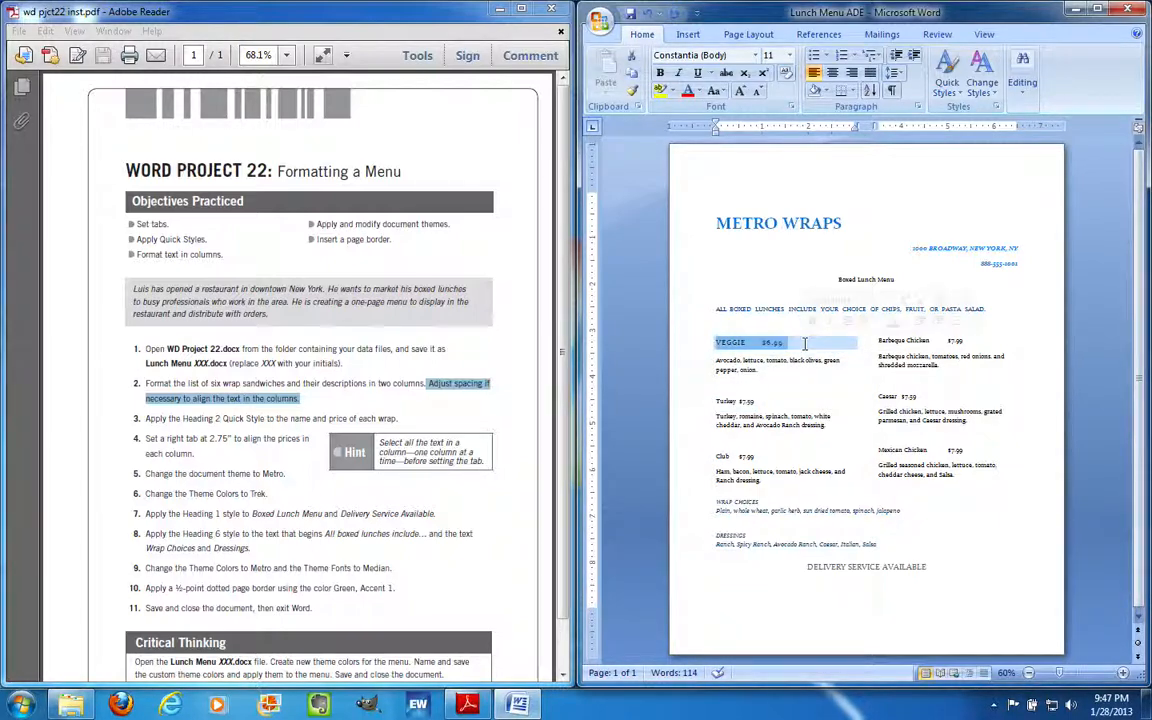
{"action": "left_click", "coordinate": [631, 90]}
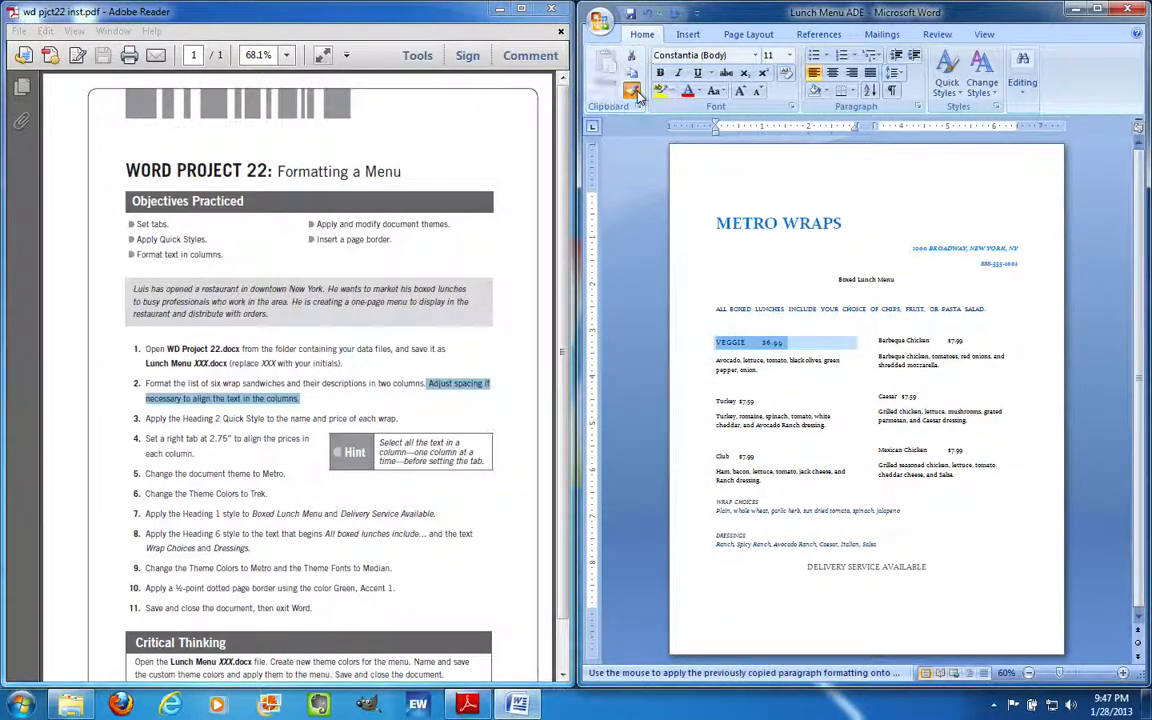
{"action": "left_click", "coordinate": [738, 400]}
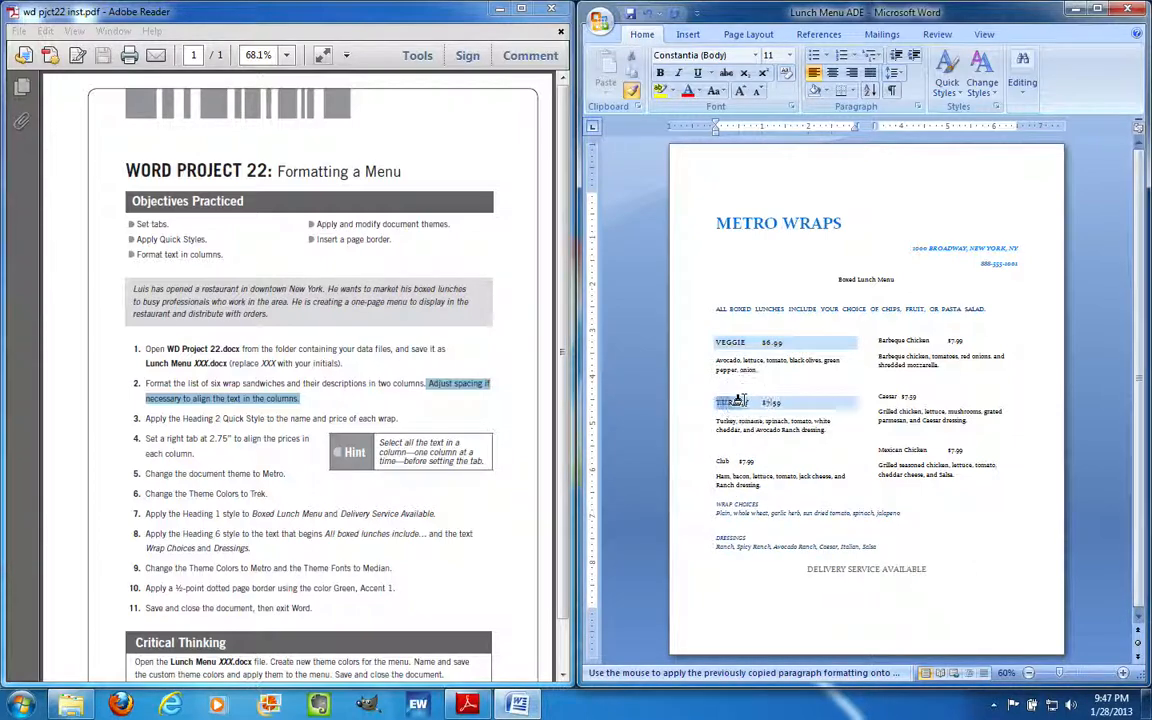
{"action": "left_click", "coordinate": [740, 463]}
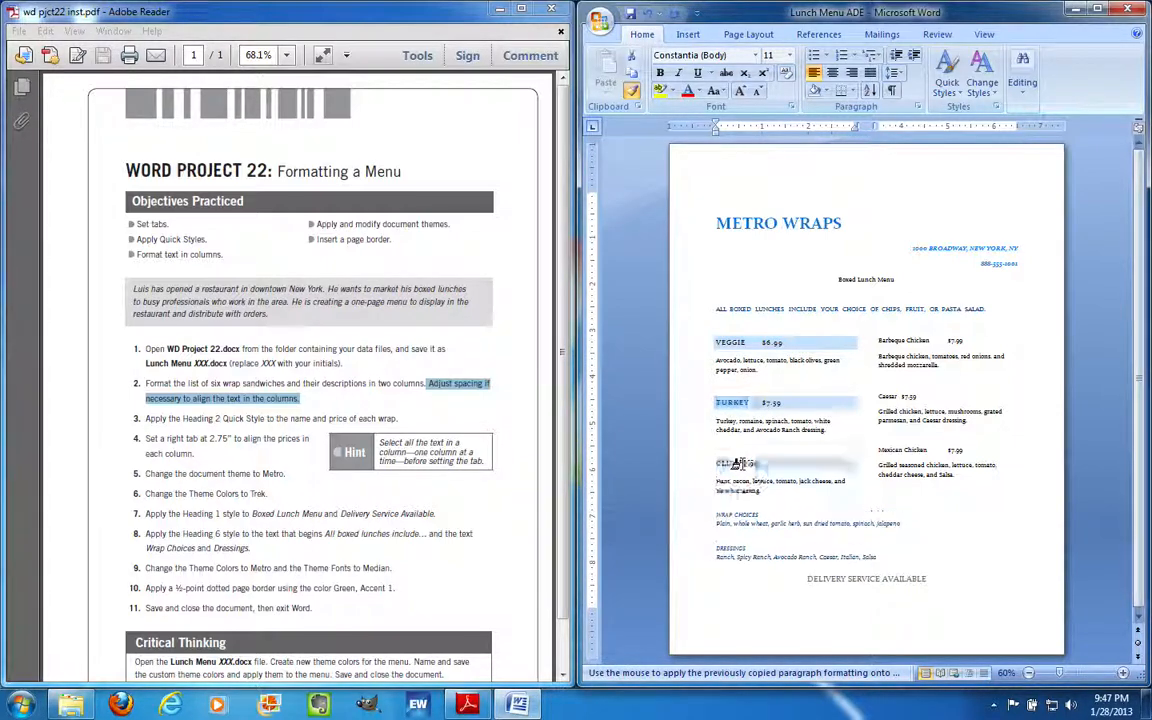
{"action": "left_click", "coordinate": [912, 341]}
{"action": "left_click", "coordinate": [895, 401]}
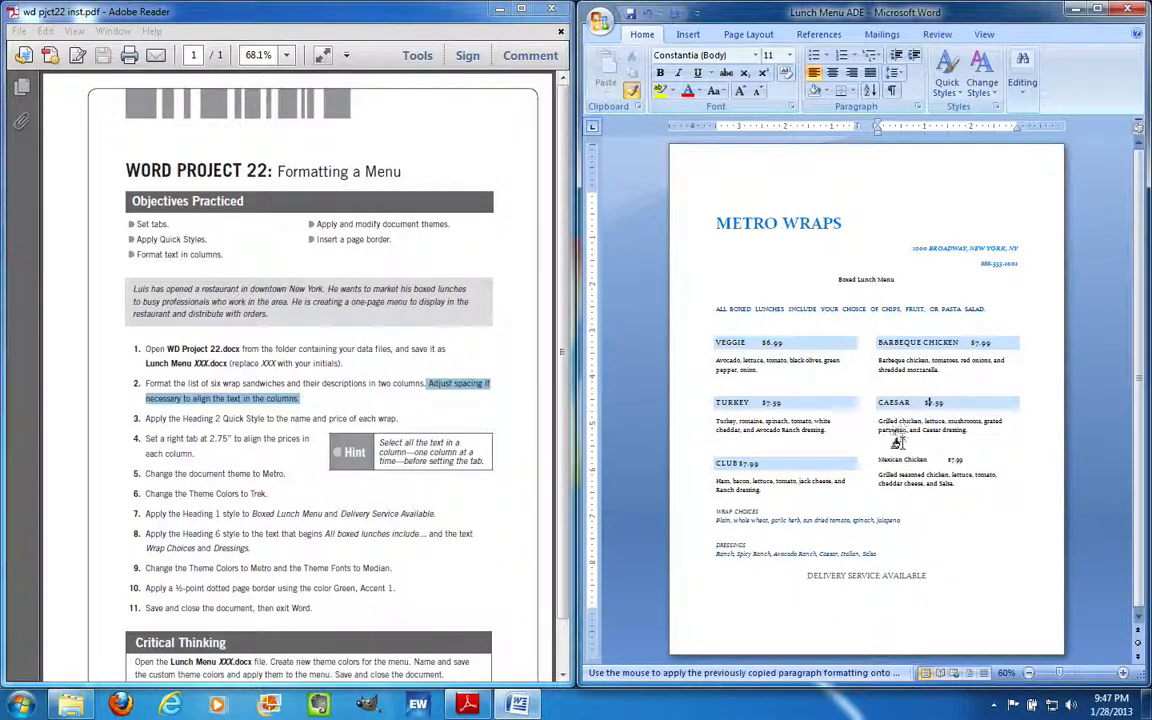
{"action": "left_click", "coordinate": [905, 461]}
{"action": "key", "text": "Escape"}
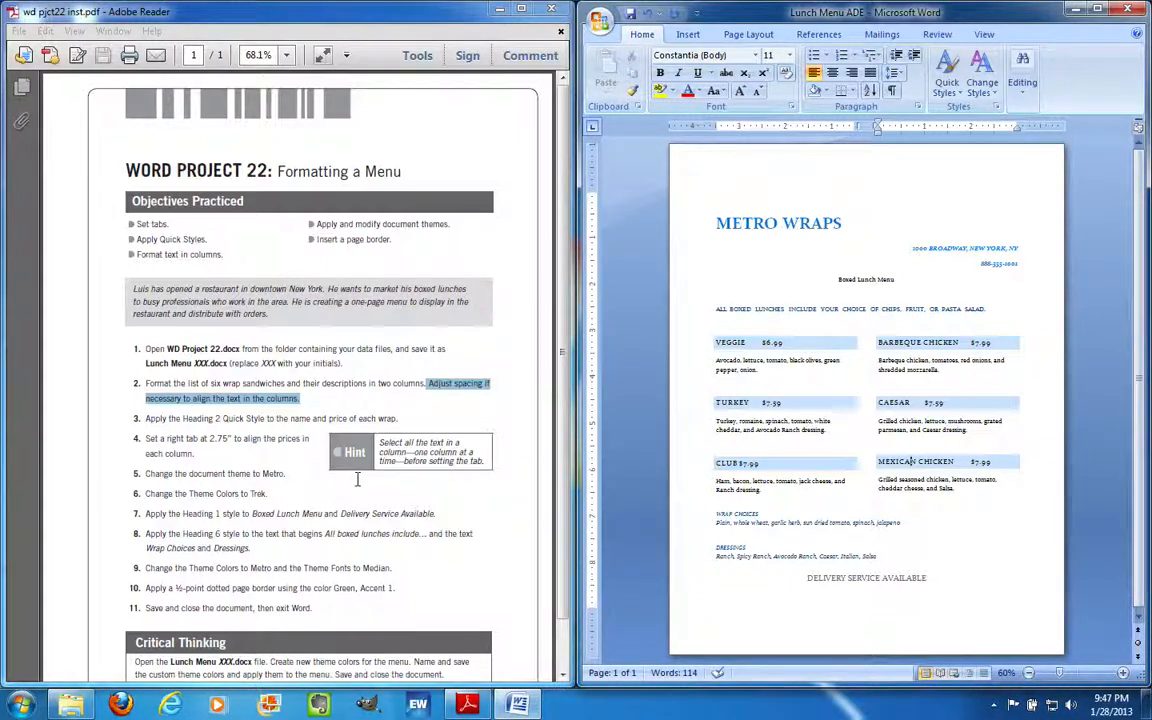
Highlight instruction 4 about setting a right tab at 2.75" in the PDF in Adobe Reader.
{"action": "left_click_drag", "start_coordinate": [146, 438], "coordinate": [200, 454]}
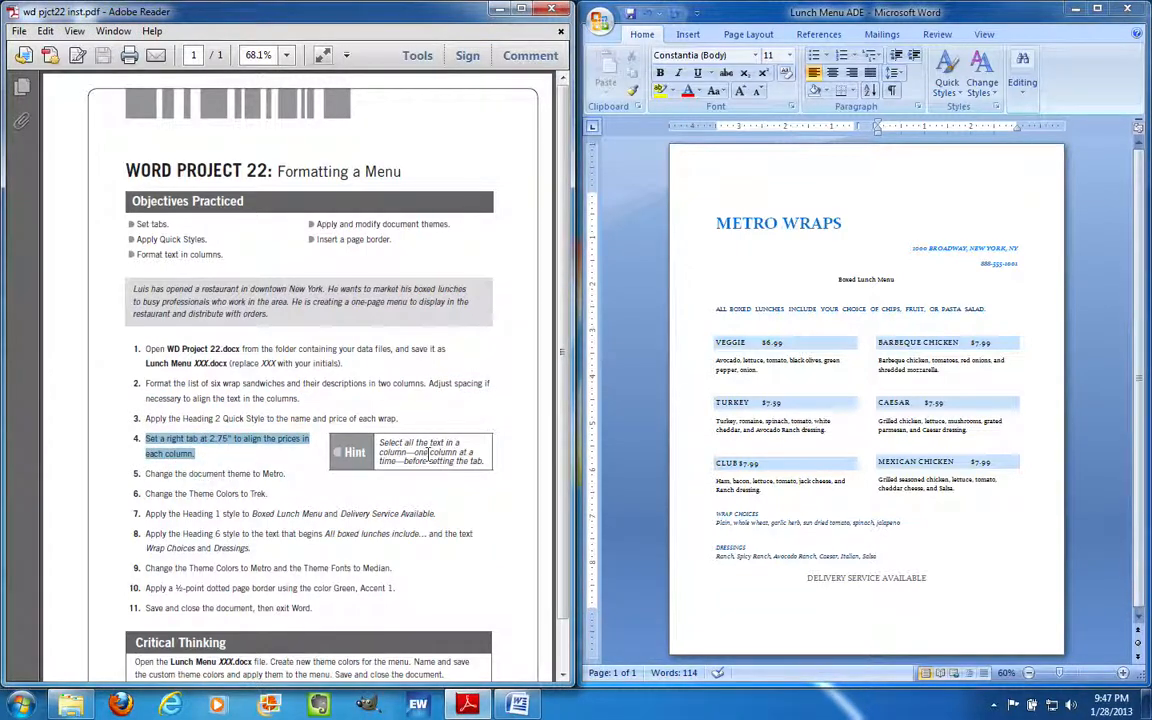